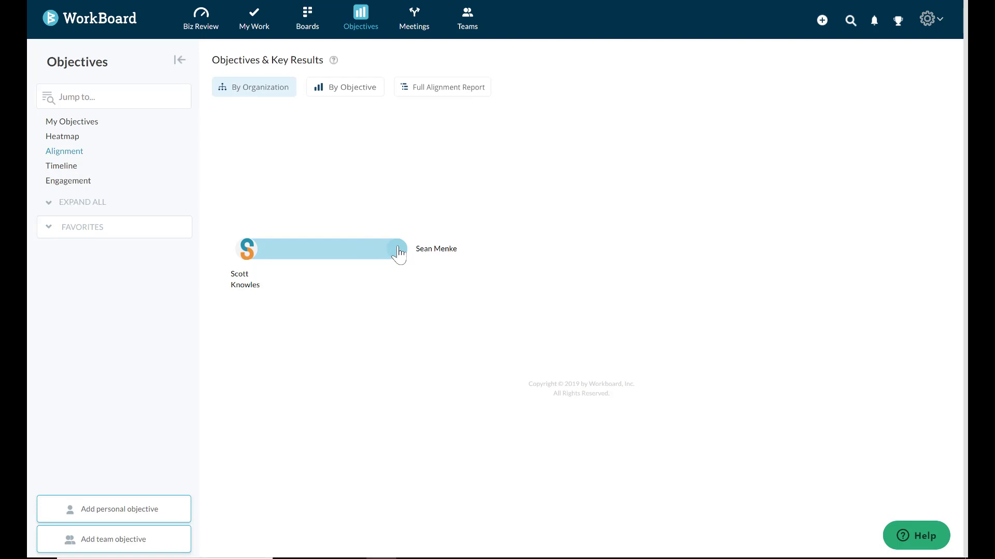
- Expand the organization alignment chart to the second management level and open the SVP GDC's objectives, previewing "Increase GDC Maturity" and "Be a valued internal partner"
{"action": "left_click", "coordinate": [398, 252]}
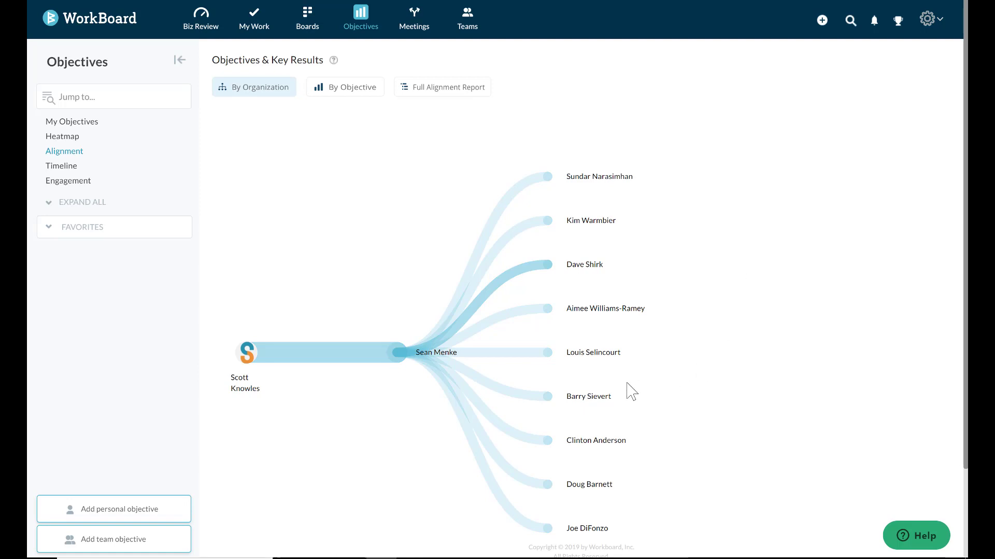
{"action": "mouse_move", "coordinate": [596, 352]}
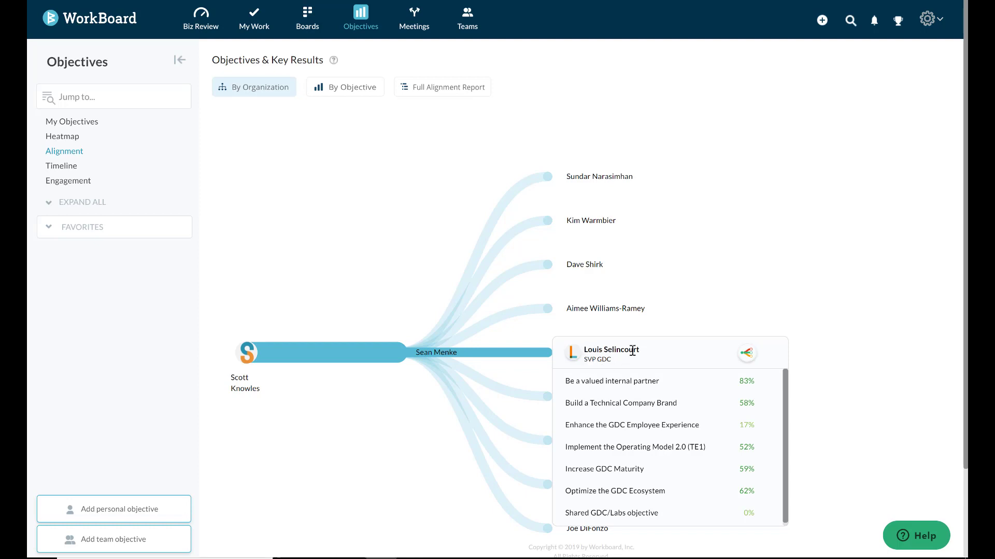
{"action": "left_click", "coordinate": [747, 353]}
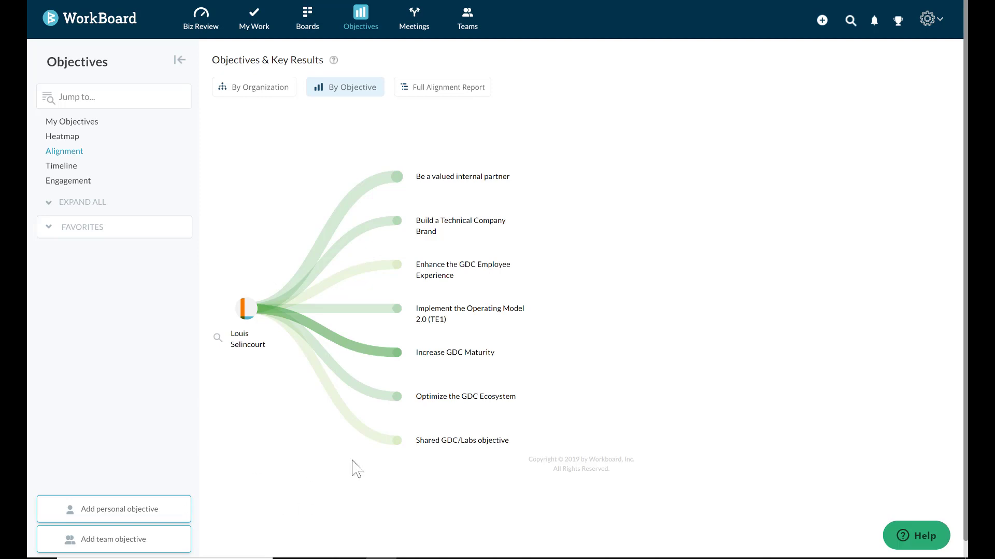
{"action": "mouse_move", "coordinate": [466, 357]}
{"action": "mouse_move", "coordinate": [471, 174]}
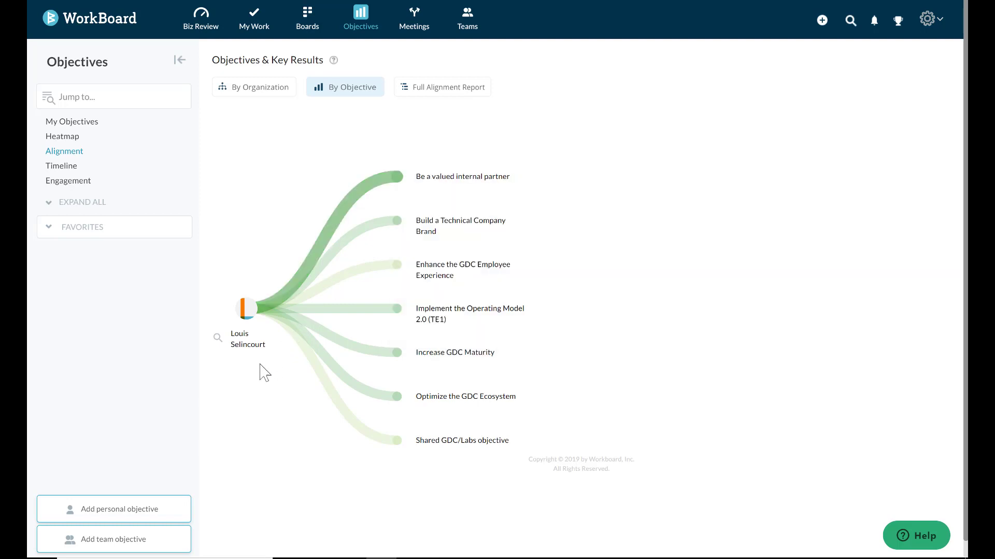
- Find the SVP Labs in the people search to show that person's objective alignment, and preview "Hire and Develop Great Talent"
{"action": "left_click", "coordinate": [217, 337]}
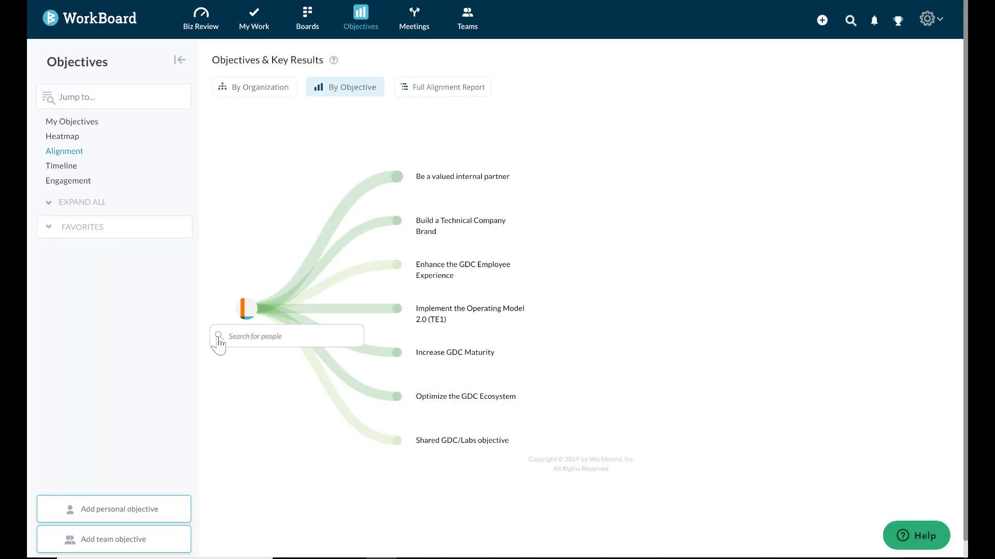
{"action": "type", "text": "sund"}
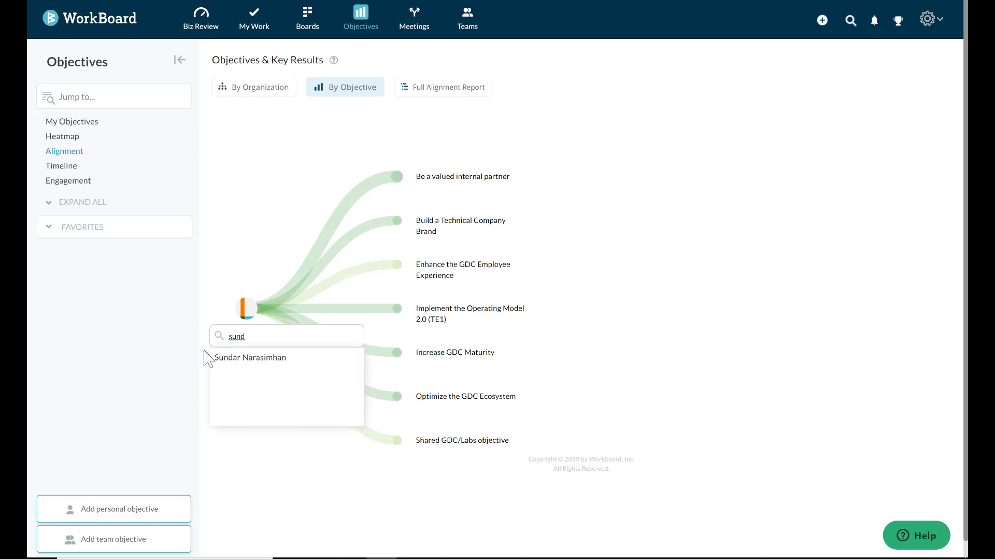
{"action": "left_click", "coordinate": [261, 358]}
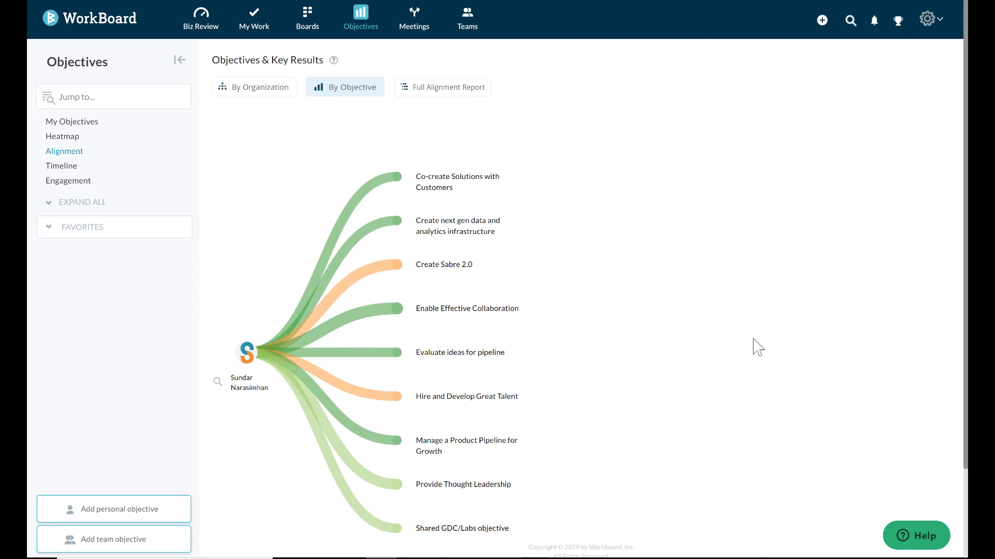
{"action": "mouse_move", "coordinate": [459, 398]}
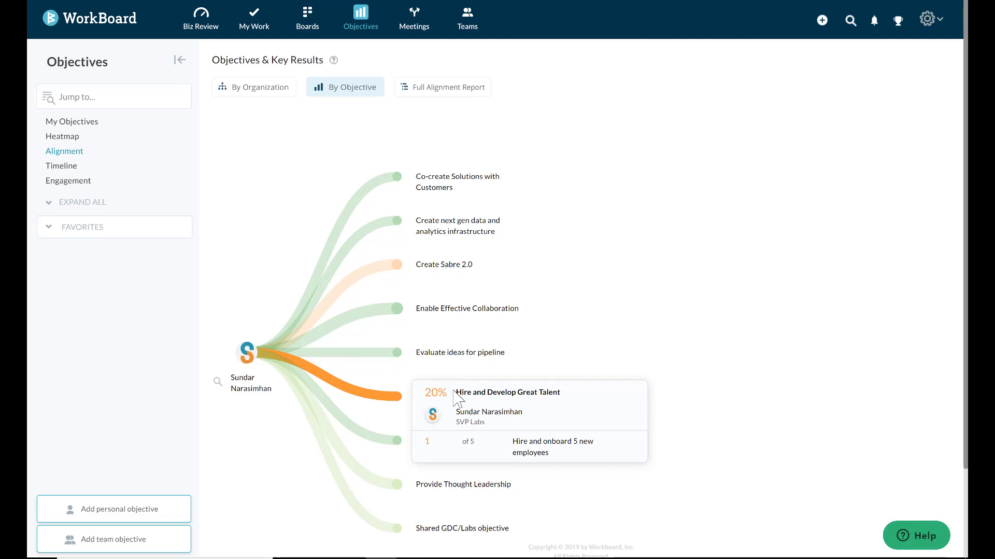
- Open the objective "Co-create Solutions with Customers" and review the progress chart of each of its key results
{"action": "mouse_move", "coordinate": [471, 194]}
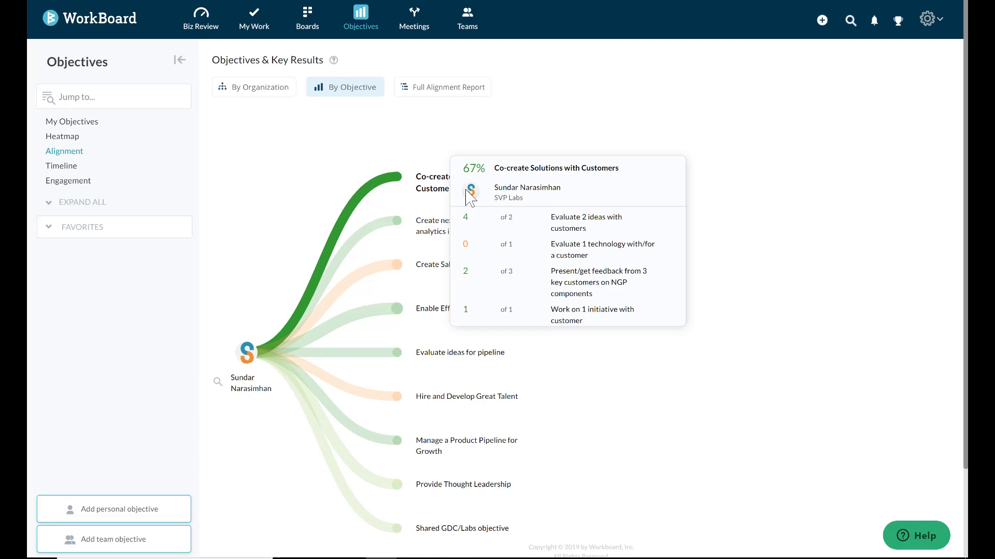
{"action": "left_click", "coordinate": [514, 176]}
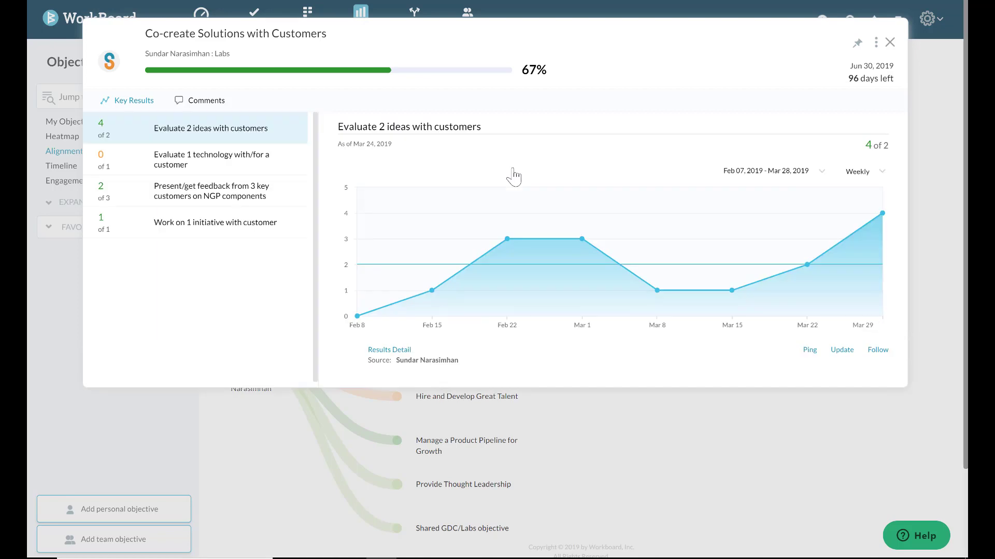
{"action": "left_click", "coordinate": [206, 163]}
{"action": "left_click", "coordinate": [213, 192]}
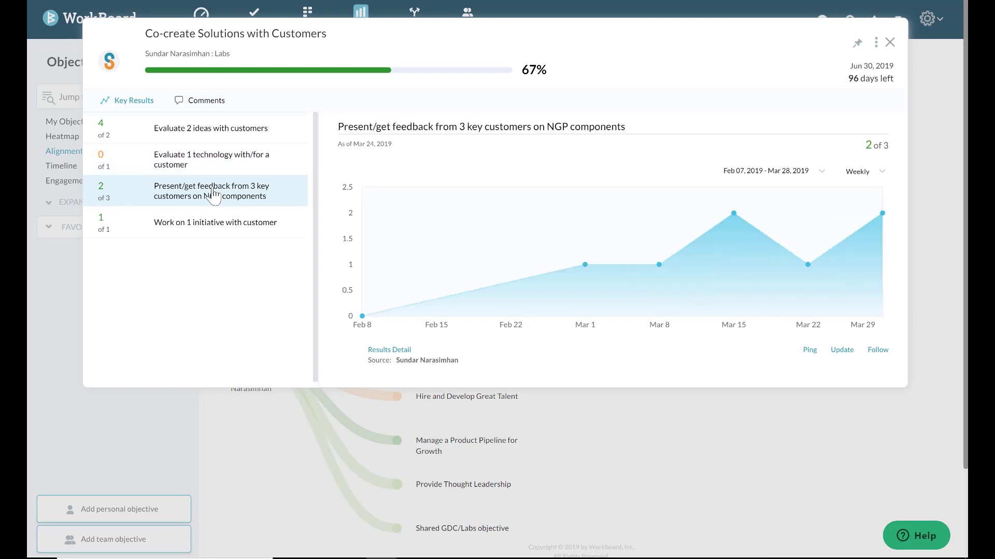
{"action": "left_click", "coordinate": [222, 228]}
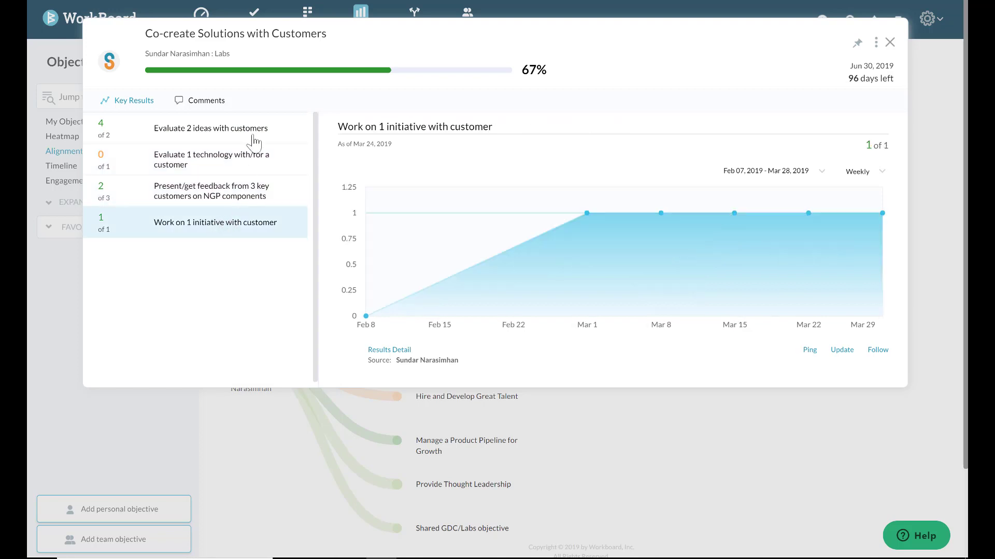
{"action": "left_click", "coordinate": [222, 146]}
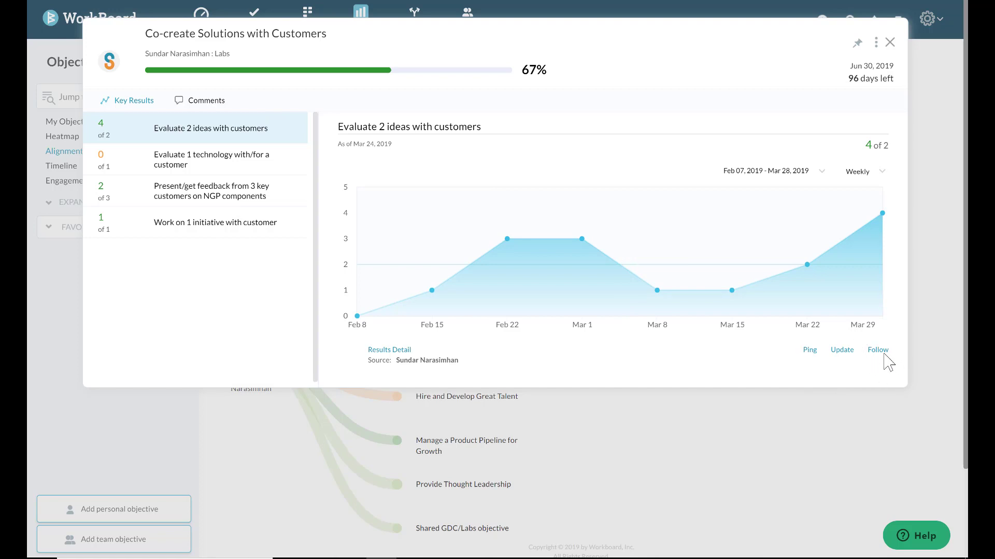
- Inspect the metric update form of the key result "Evaluate 2 ideas with customers" and leave it without saving
{"action": "left_click", "coordinate": [842, 351]}
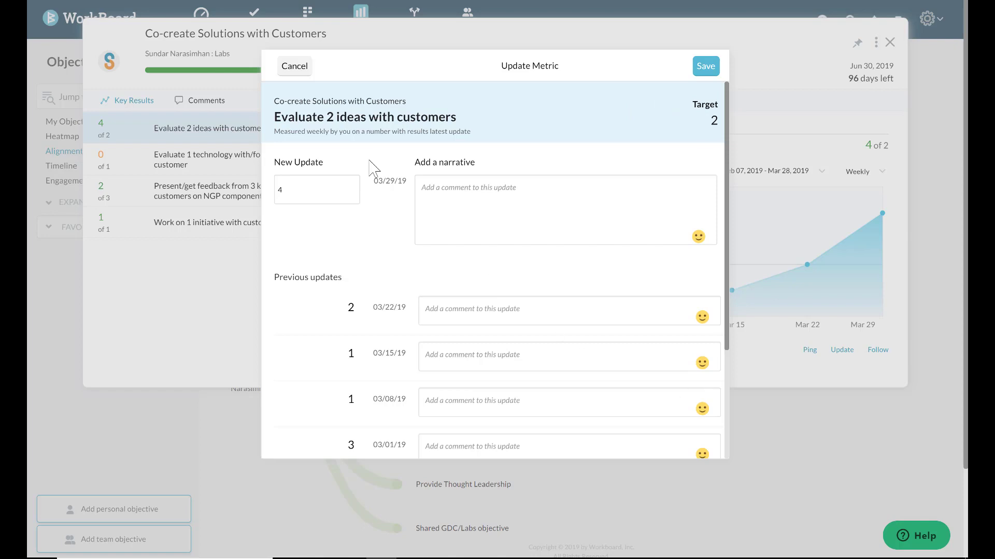
{"action": "left_click", "coordinate": [295, 66]}
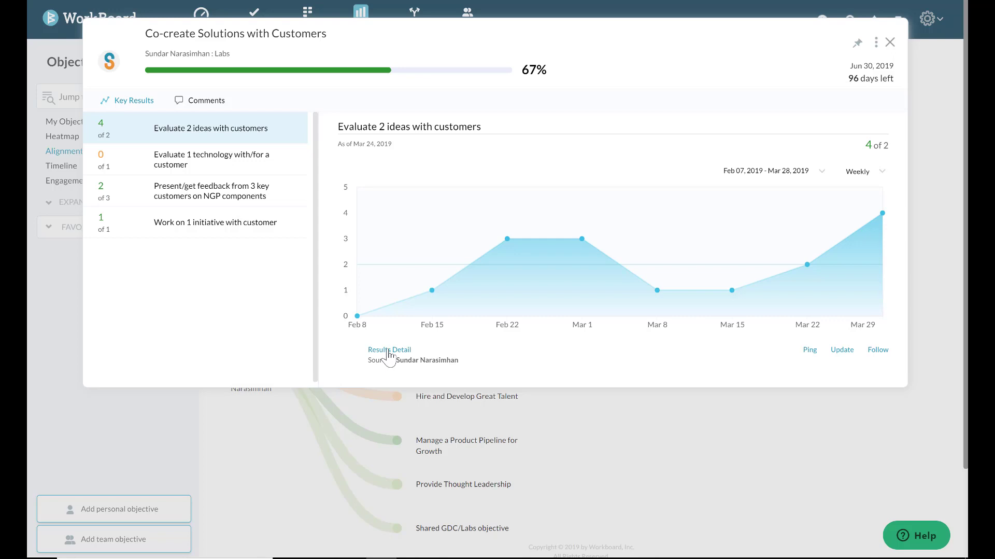
{"action": "left_click", "coordinate": [223, 178]}
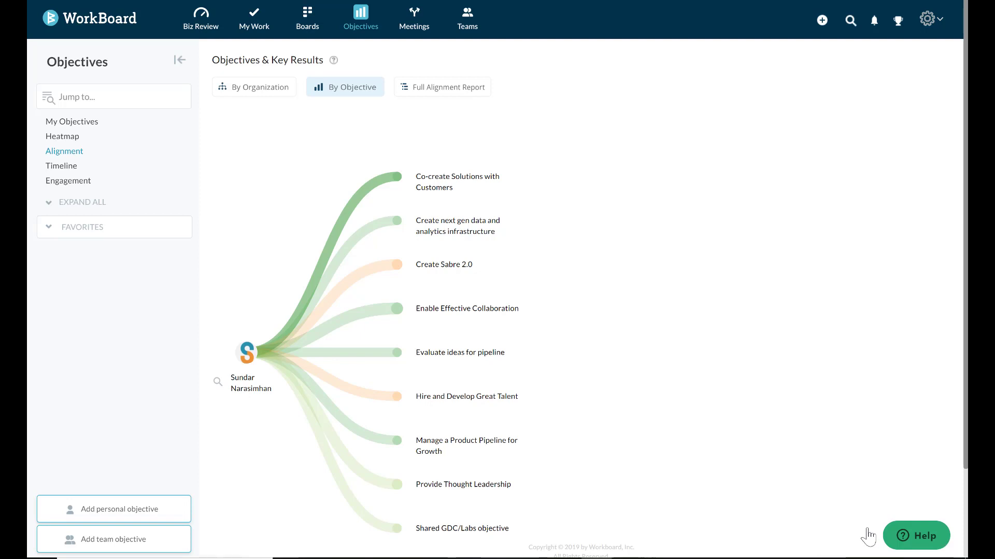
- Open the recent Labs "Shared GDC/Labs objective", review its key results, alignments and workstreams, and close it
{"action": "mouse_move", "coordinate": [364, 34]}
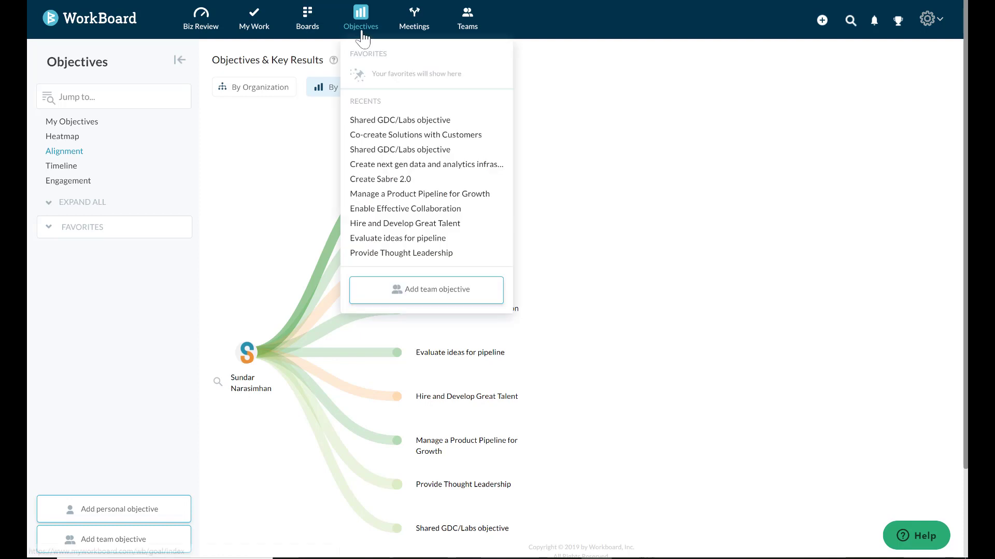
{"action": "left_click", "coordinate": [366, 122]}
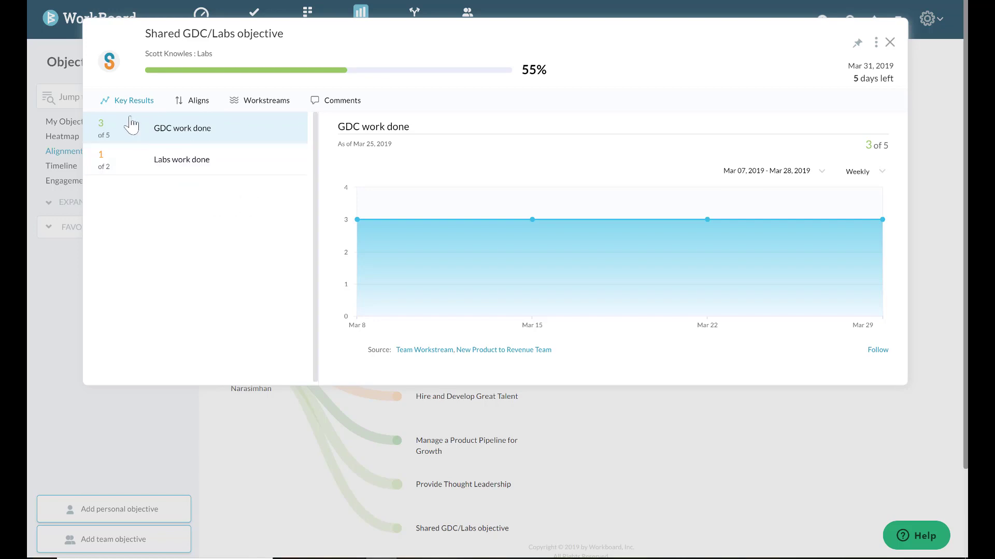
{"action": "left_click", "coordinate": [194, 109]}
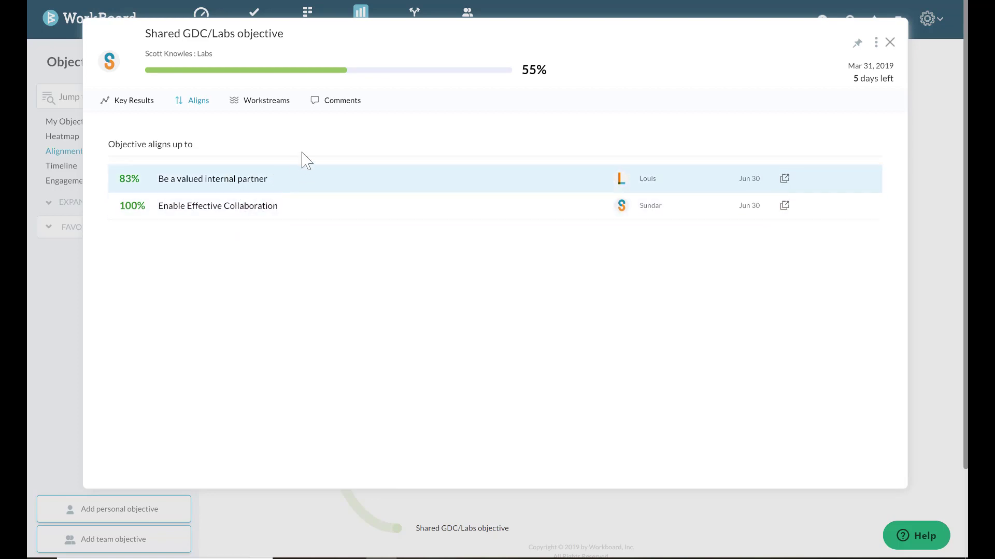
{"action": "left_click", "coordinate": [270, 108]}
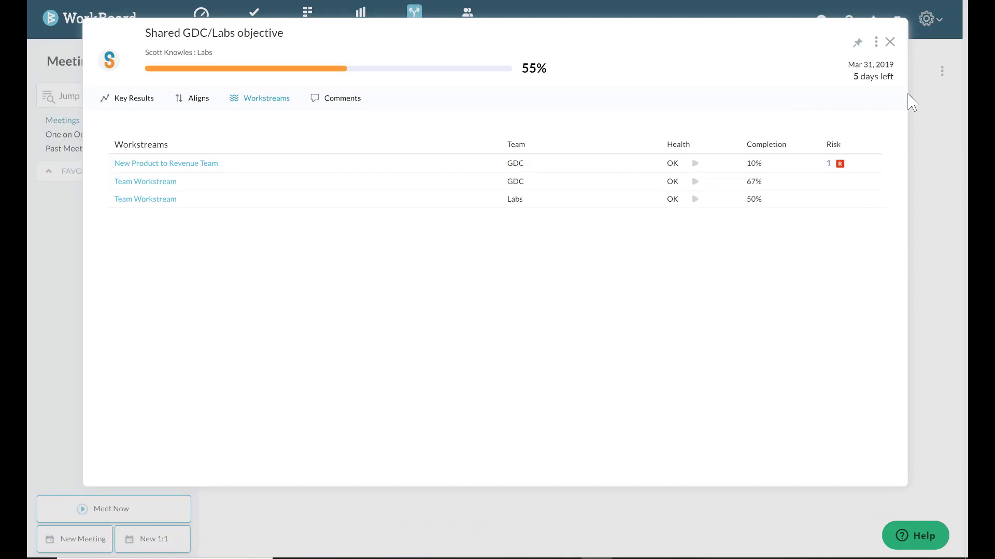
{"action": "left_click", "coordinate": [890, 42]}
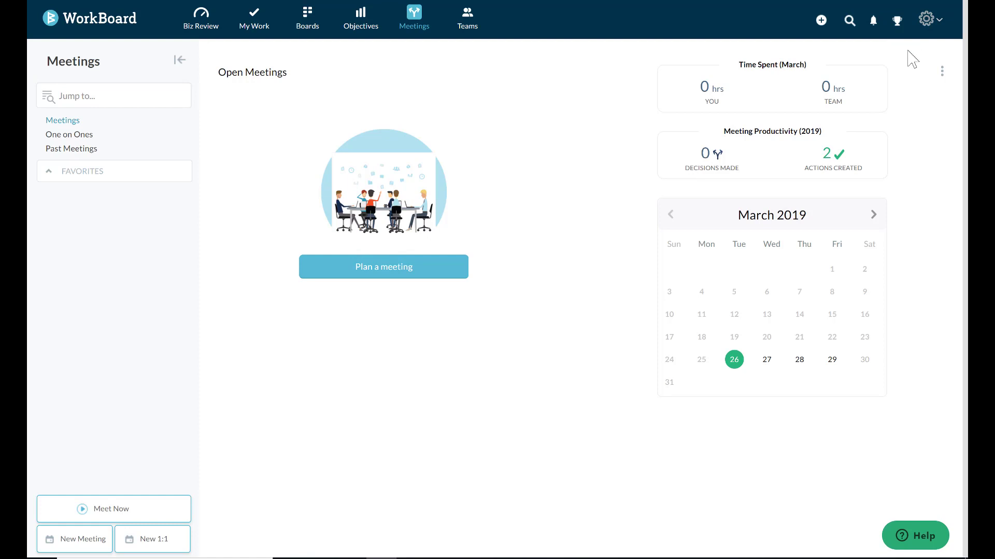
- Go to the meetings area and open the recent meeting "Workboard Overview"
{"action": "left_click", "coordinate": [413, 23]}
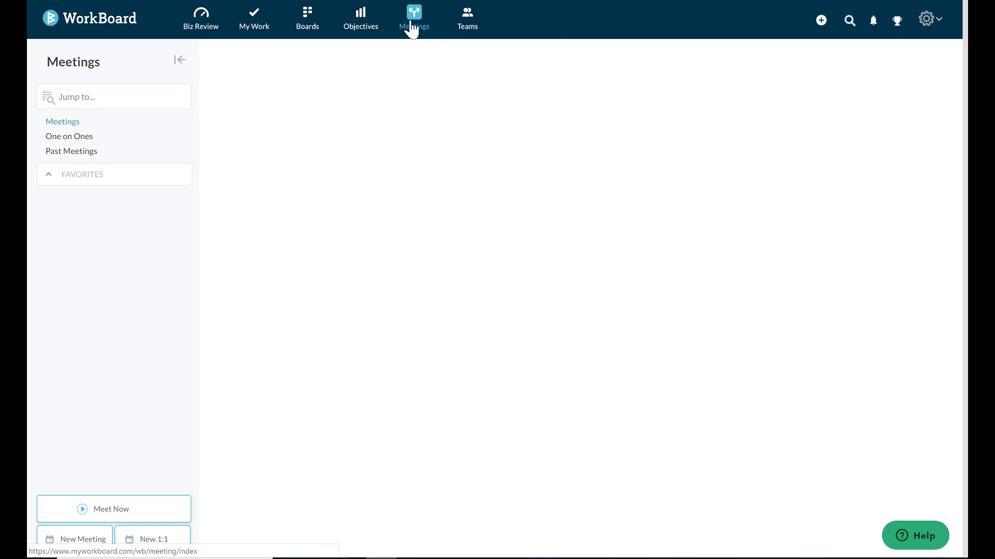
{"action": "mouse_move", "coordinate": [415, 31]}
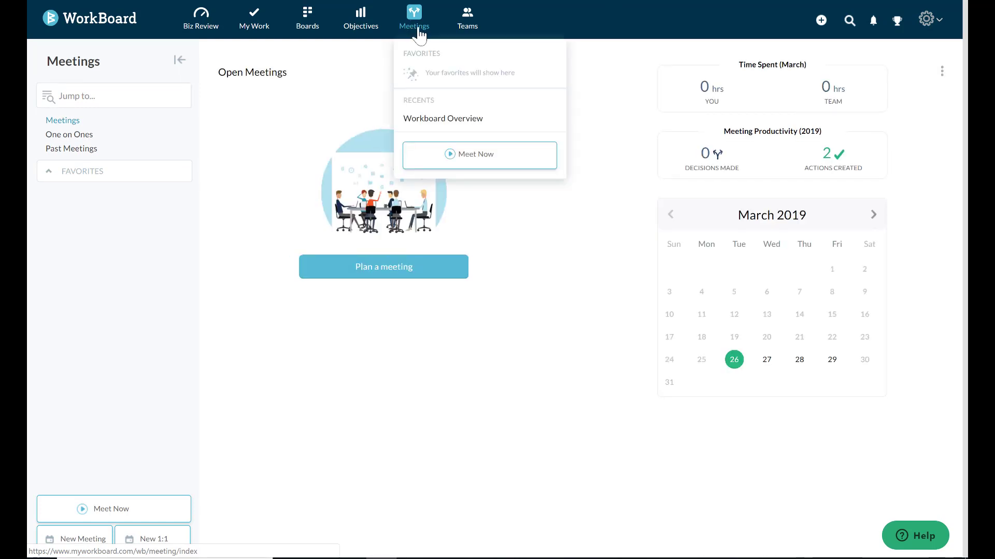
{"action": "left_click", "coordinate": [440, 123]}
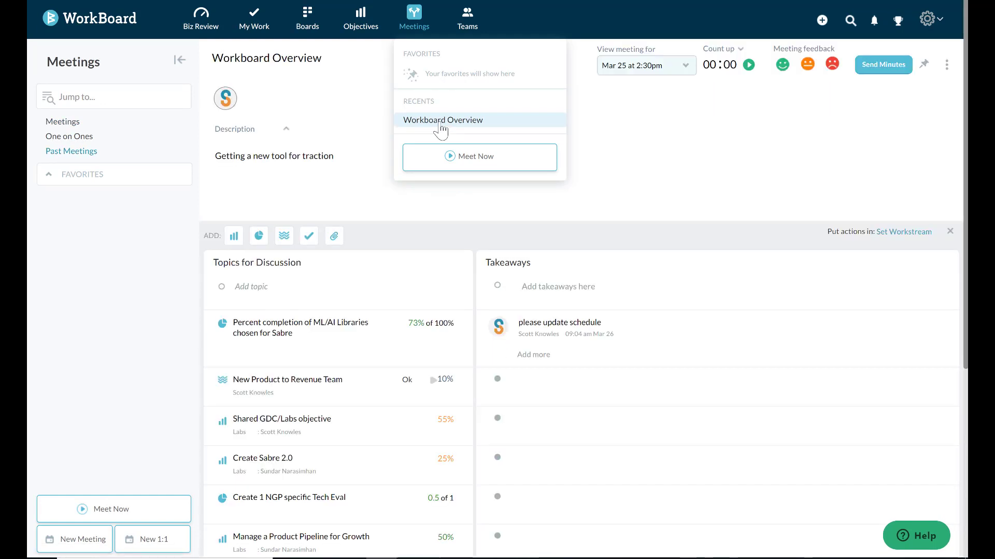
- Add both the Labs and the GDC "Shared GDC/Labs objective" to the meeting's topics for discussion
{"action": "left_click", "coordinate": [234, 236]}
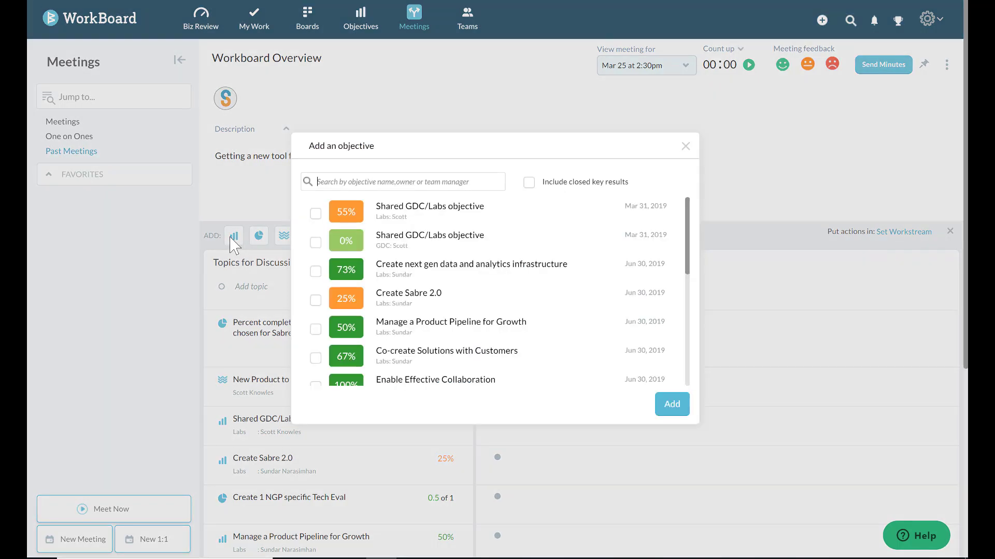
{"action": "left_click", "coordinate": [316, 214]}
{"action": "left_click", "coordinate": [316, 243]}
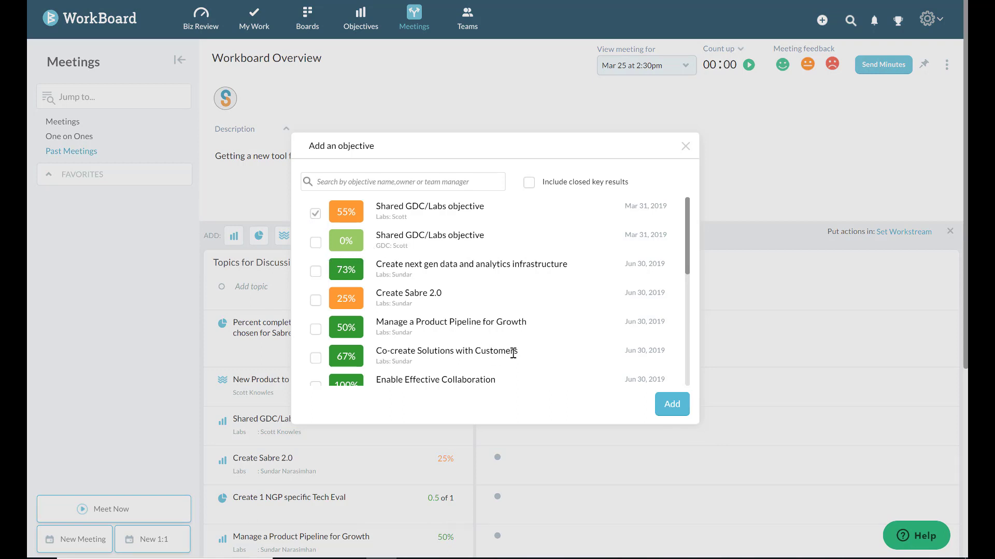
{"action": "left_click", "coordinate": [672, 405]}
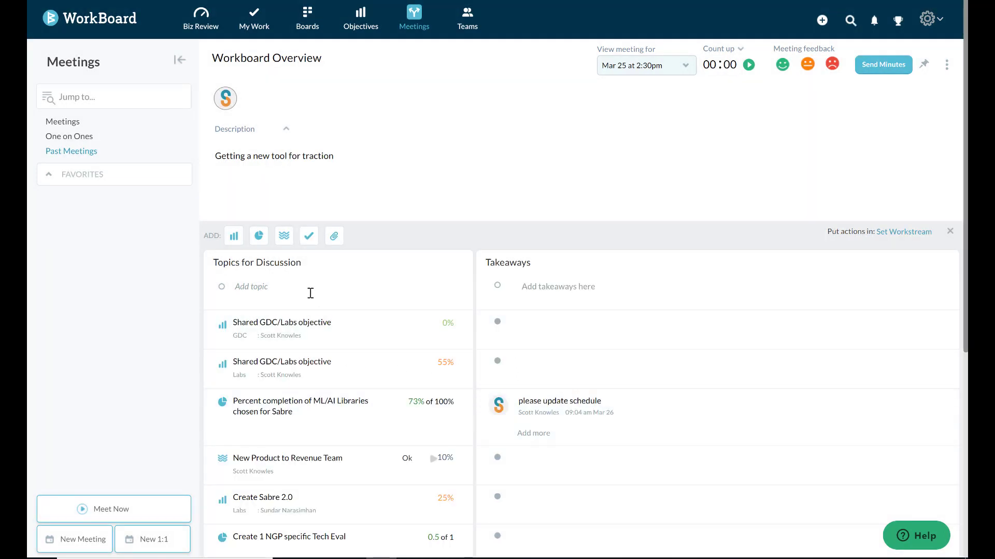
- Add the key result "Labs work done" from the Shared GDC/Labs objective to the meeting's discussion topics
{"action": "left_click", "coordinate": [260, 239]}
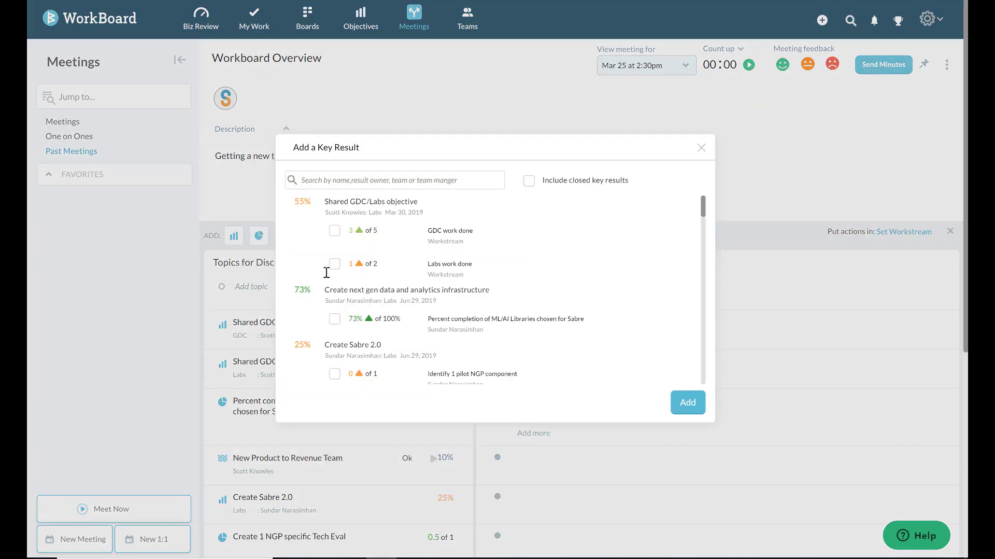
{"action": "left_click", "coordinate": [335, 263]}
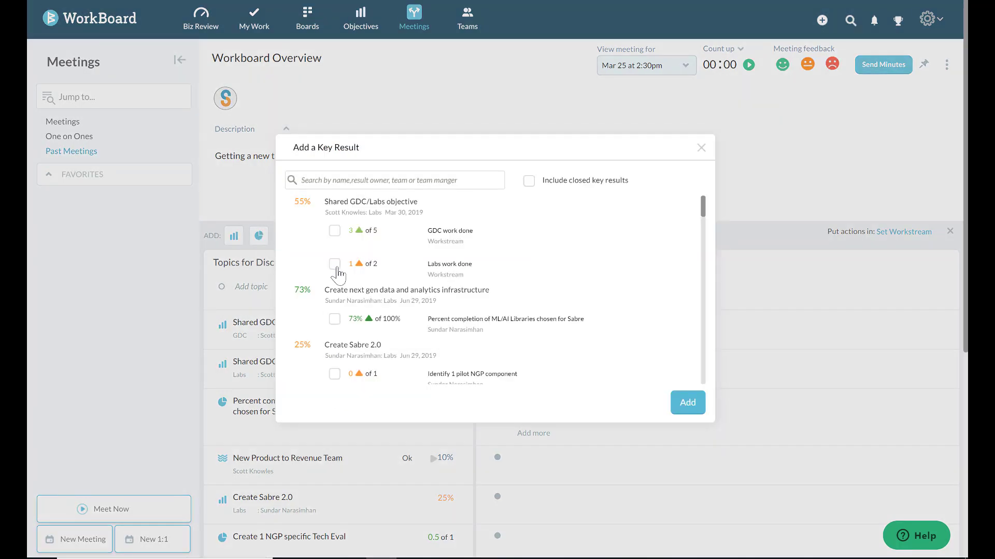
{"action": "left_click", "coordinate": [687, 403]}
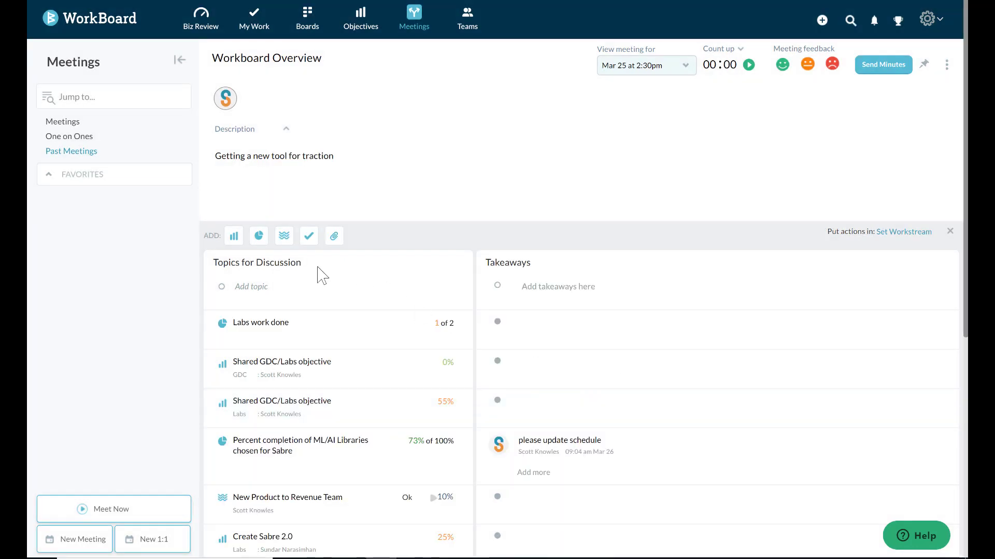
- Add the workstream "New Product to Revenue Team" to the meeting's discussion topics
{"action": "left_click", "coordinate": [288, 244]}
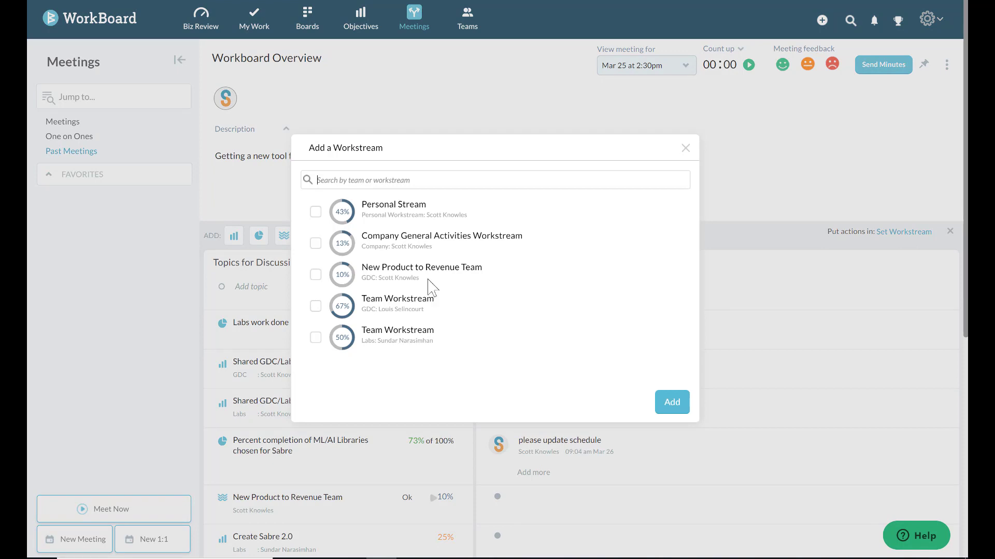
{"action": "left_click", "coordinate": [316, 274]}
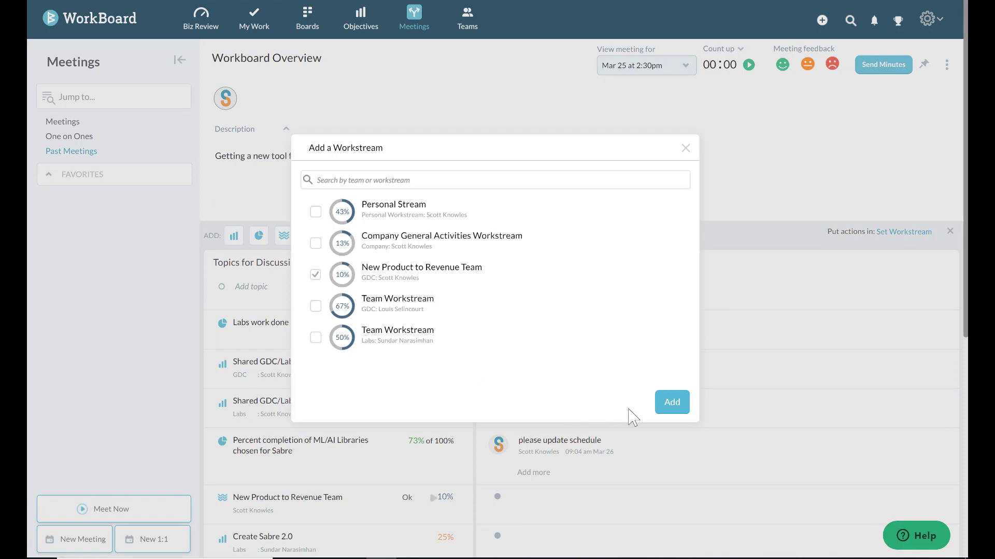
{"action": "left_click", "coordinate": [673, 402]}
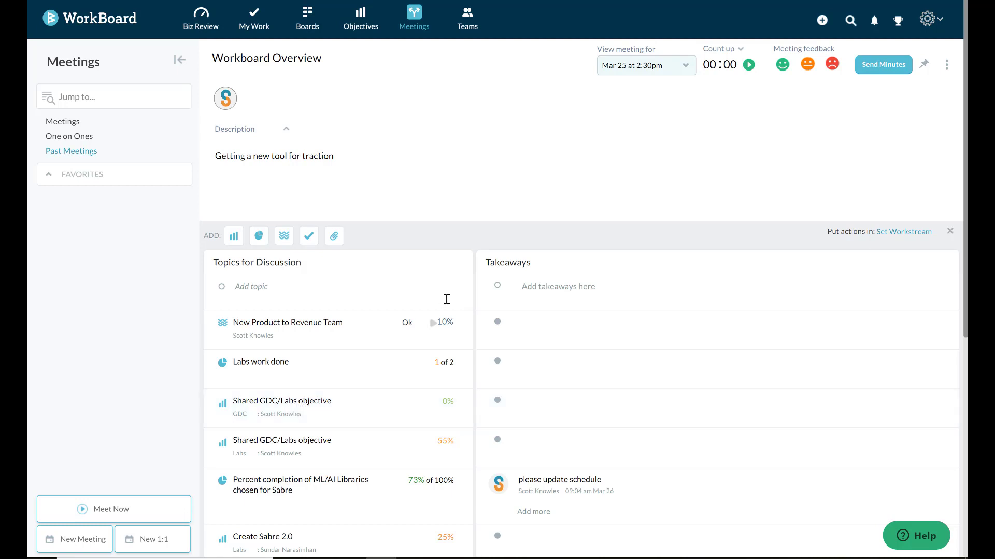
- Add the takeaway "PLease follow up" to the New Product to Revenue Team topic, assigned by mention to the Labs Team Workstream's owner
{"action": "left_click", "coordinate": [522, 327]}
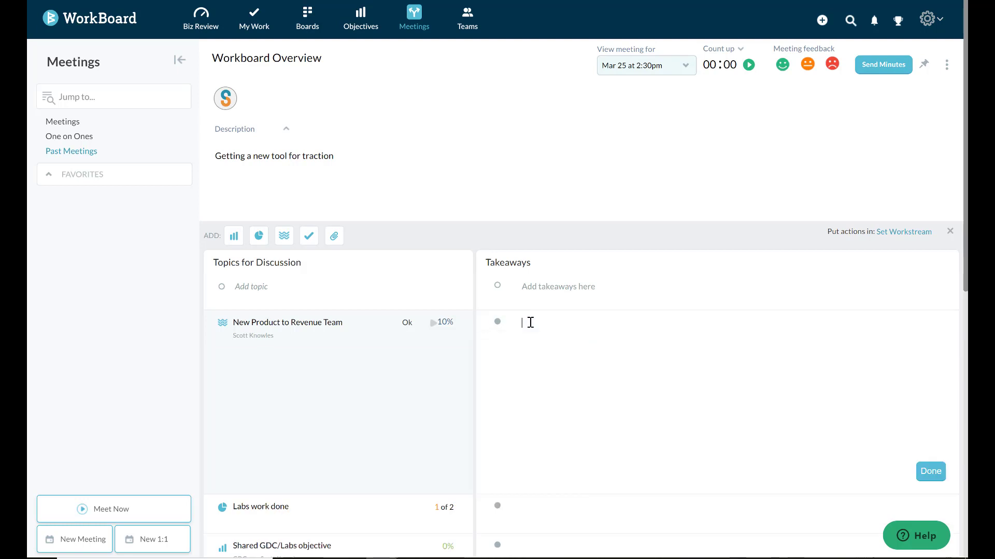
{"action": "type", "text": "@sund"}
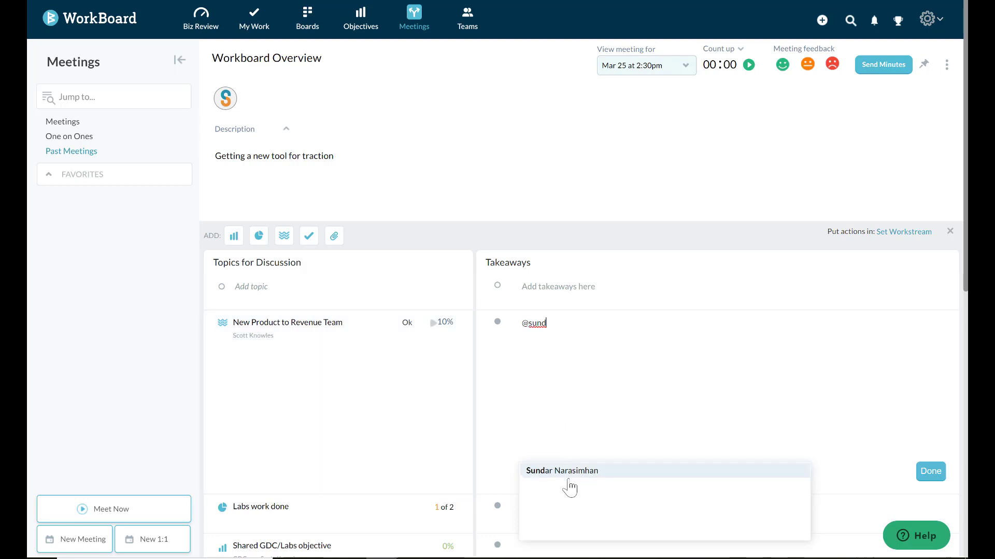
{"action": "left_click", "coordinate": [570, 477]}
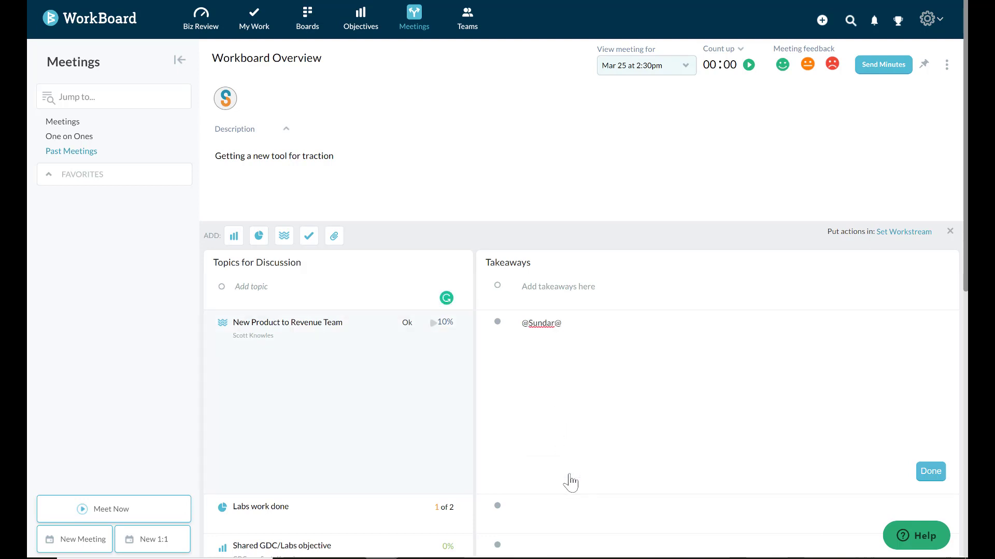
{"action": "type", "text": "PL"}
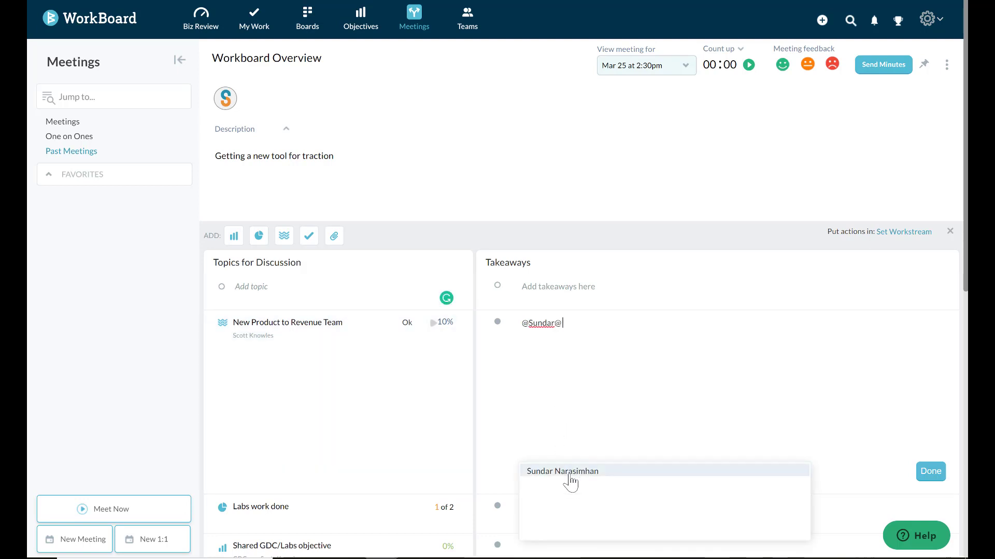
{"action": "type", "text": "ease follow"}
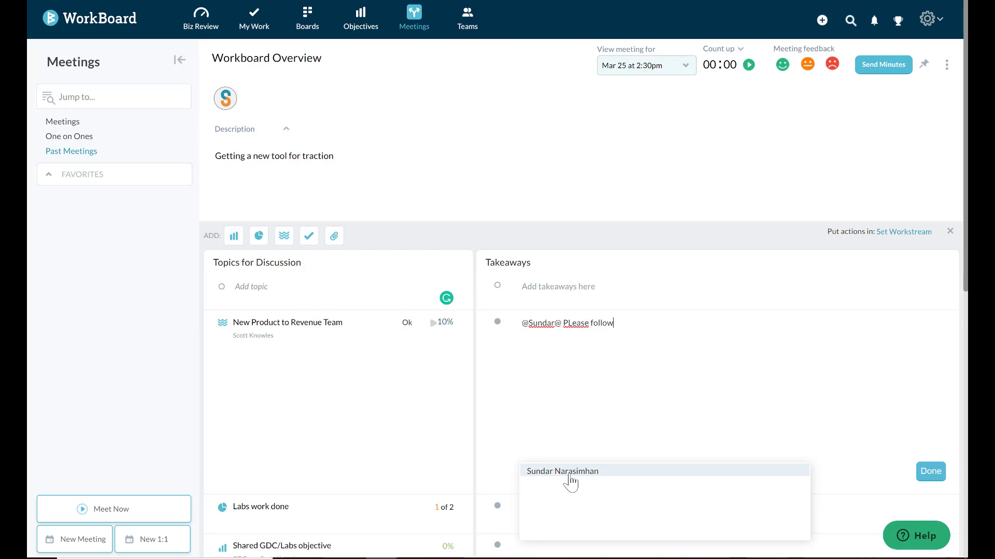
{"action": "type", "text": " up"}
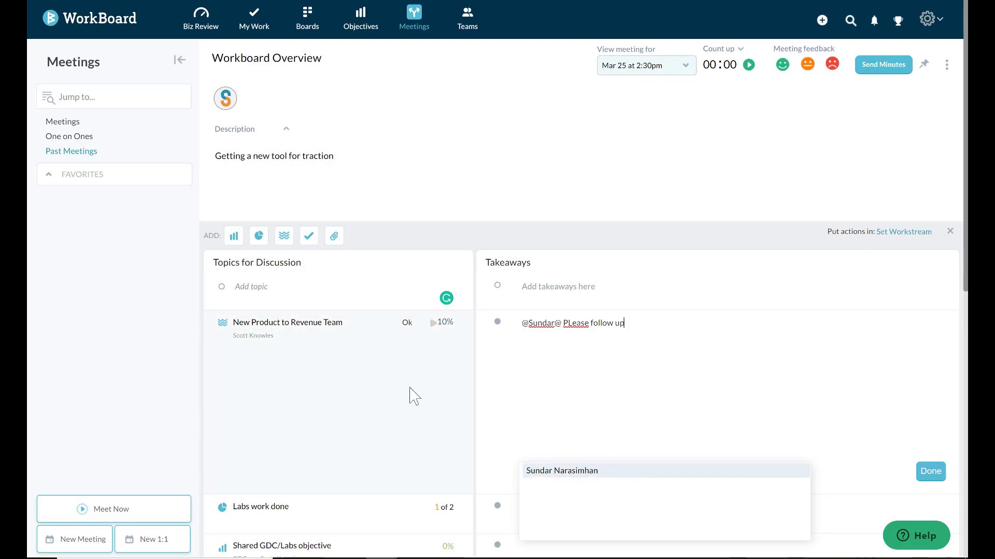
{"action": "left_click", "coordinate": [933, 473]}
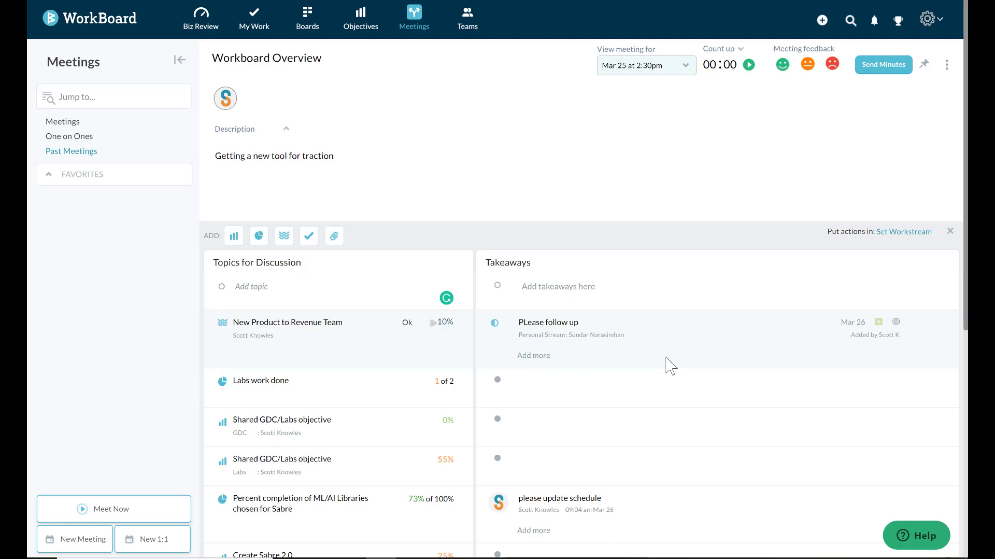
- Go to the boards area and open the GDC workstream "New Product to Revenue Team"
{"action": "left_click", "coordinate": [310, 37]}
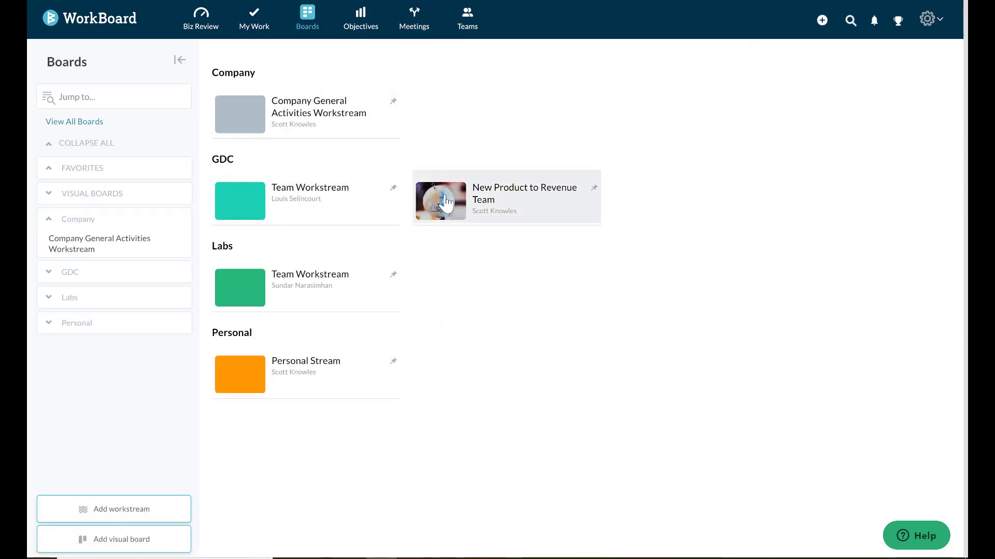
{"action": "left_click", "coordinate": [446, 202]}
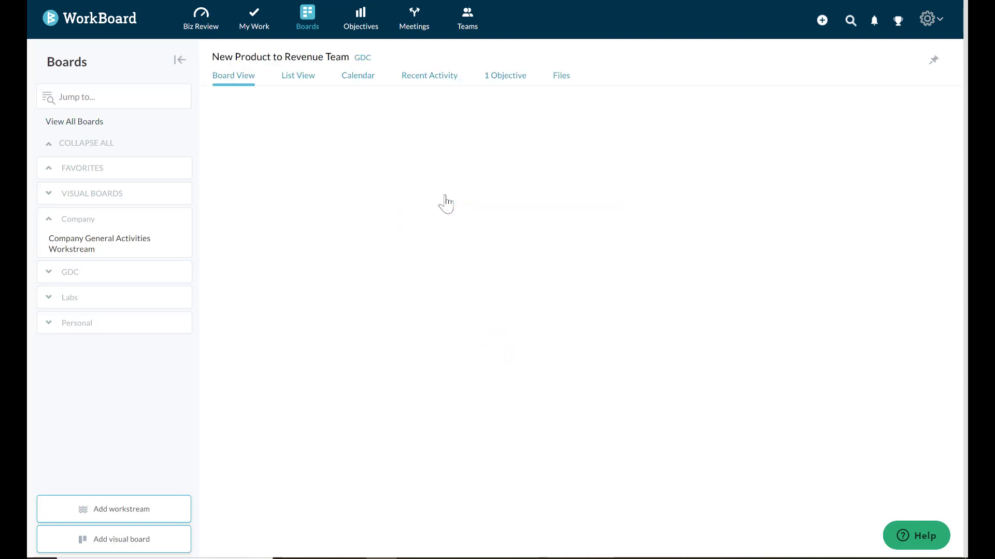